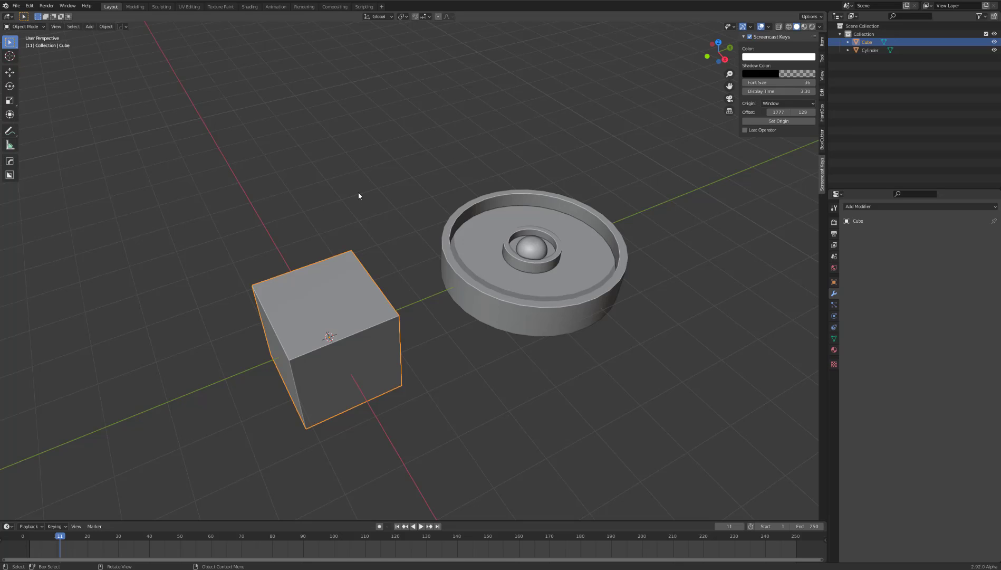
- In Edit Mode, add a middle loop cut to the cube and bevel it into two edge loops
shift+middle_drag(350, 317, 426, 286)
scroll(427, 286, up, 1)
key(p)
key(Tab)
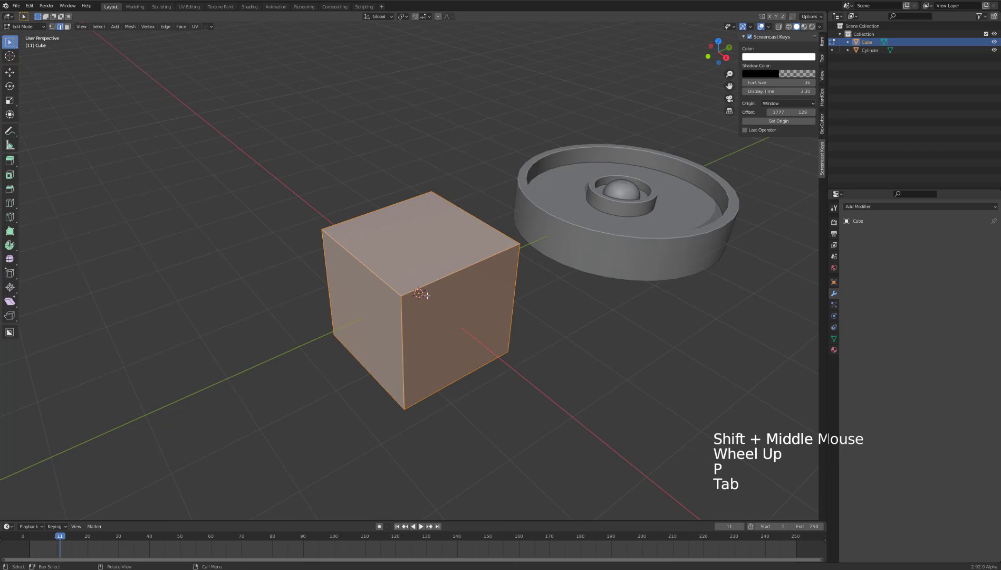
key(2)
key(ctrl+r)
click(427, 293)
key(ctrl)
click(416, 286)
key(ctrl+b)
click(457, 280)
- Add another vertical loop cut and a horizontal loop cut around the cube
key(ctrl+r)
click(378, 274)
click(378, 273)
key(ctrl+r)
click(404, 327)
click(404, 327)
click(567, 345)
- In face select mode, select the top centre face and the adjoining front face
click(453, 261)
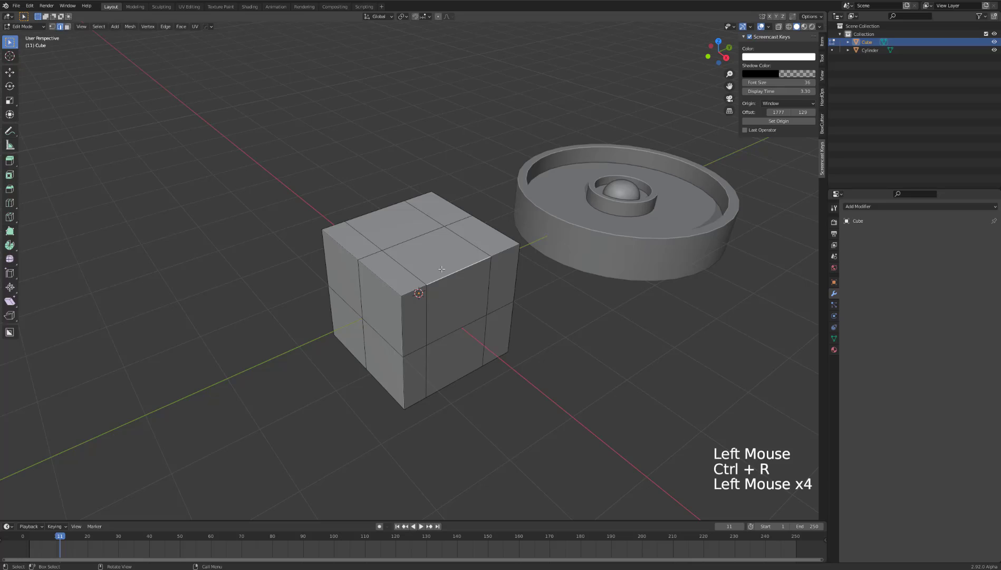
key(Tab)
key(Tab)
key(3)
click(454, 262)
shift+click(463, 295)
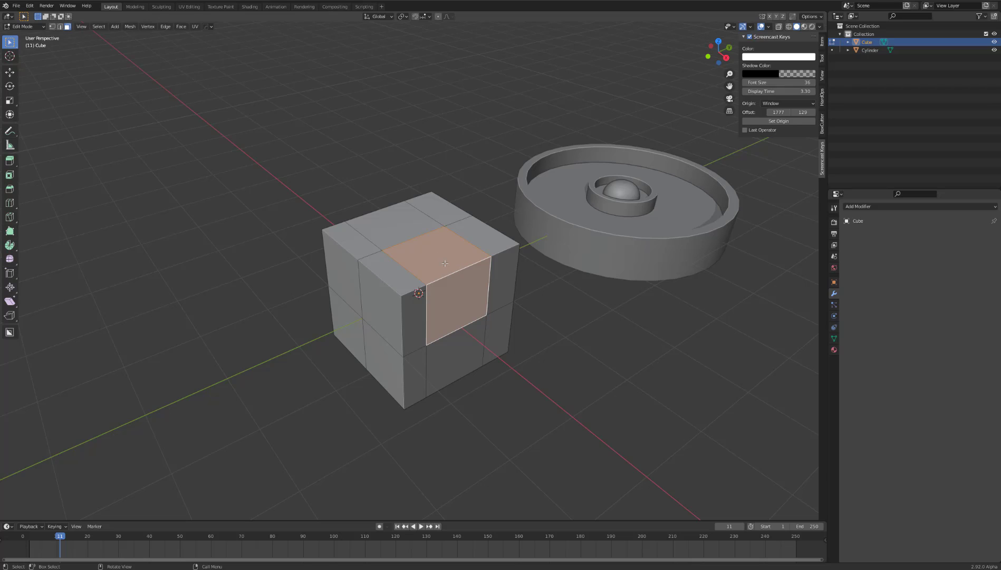
- Extract the two selected faces with HardOps Curve/Extract and select the new Cube_Piece
key(q)
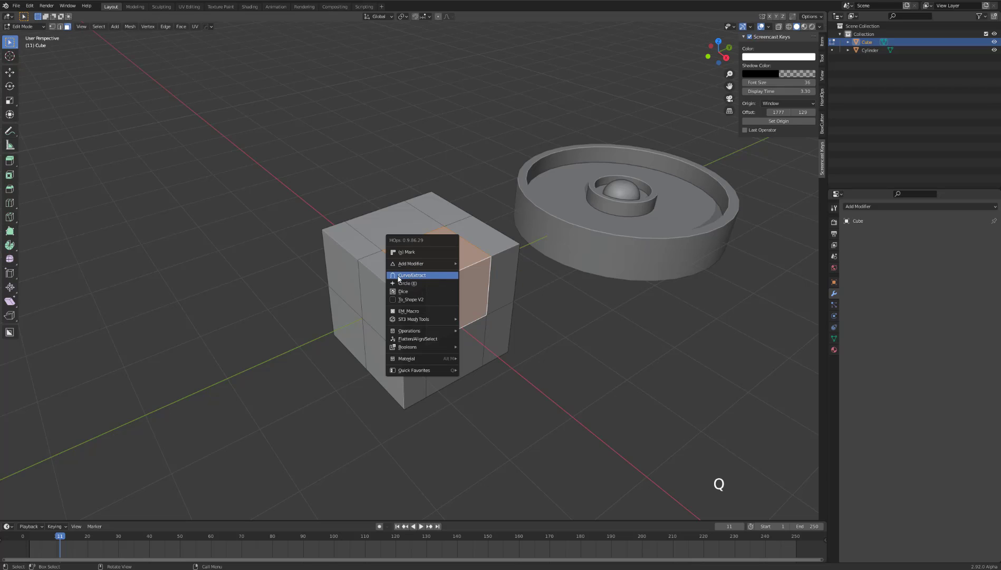
ctrl+click(400, 275)
click(453, 264)
click(455, 265)
click(455, 266)
click(454, 265)
click(510, 265)
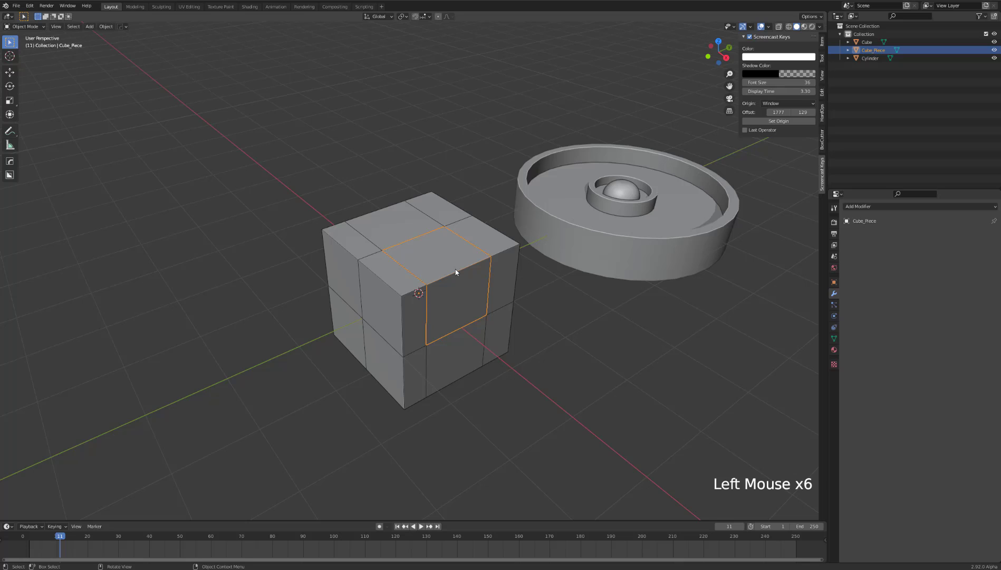
- Hide the Cube and Cylinder, leaving Cube_Piece selected and zoomed in
key(shift+h)
click(466, 260)
click(466, 261)
scroll(430, 272, up, 2)
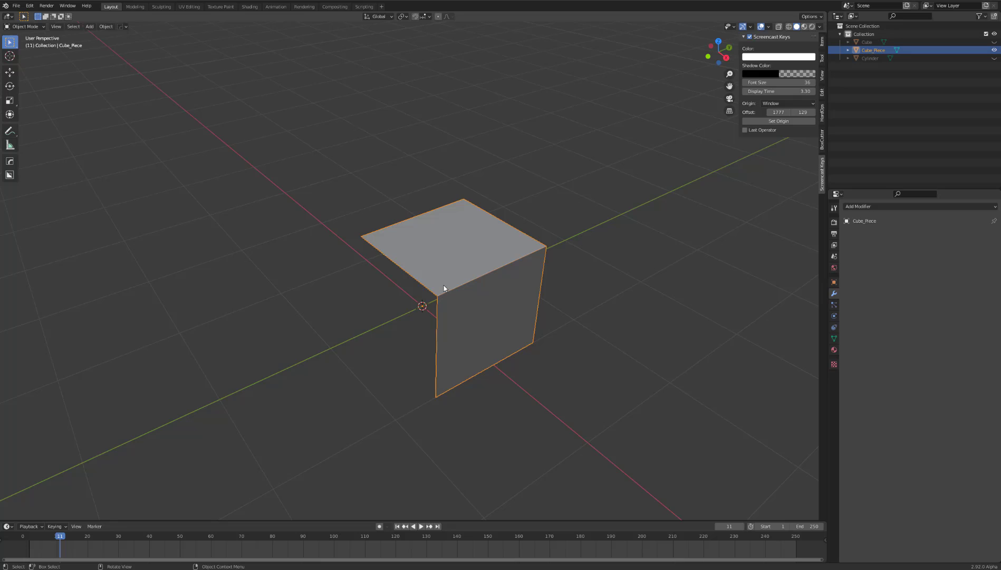
- Run HardOps MeshTools > Dice on Cube_Piece to slice it into a grid
key(q)
mouse_move(433, 334)
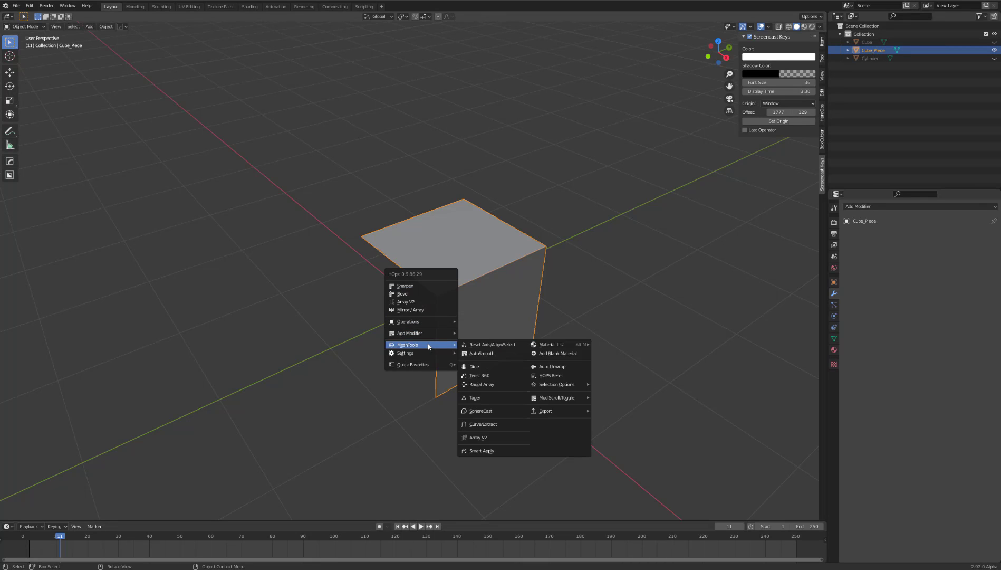
key(ctrl)
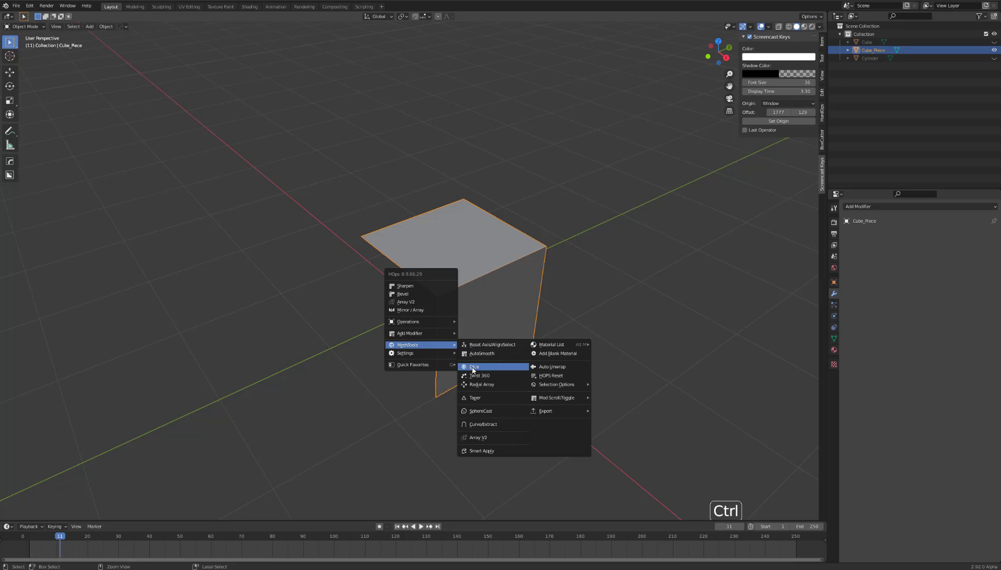
ctrl+click(473, 367)
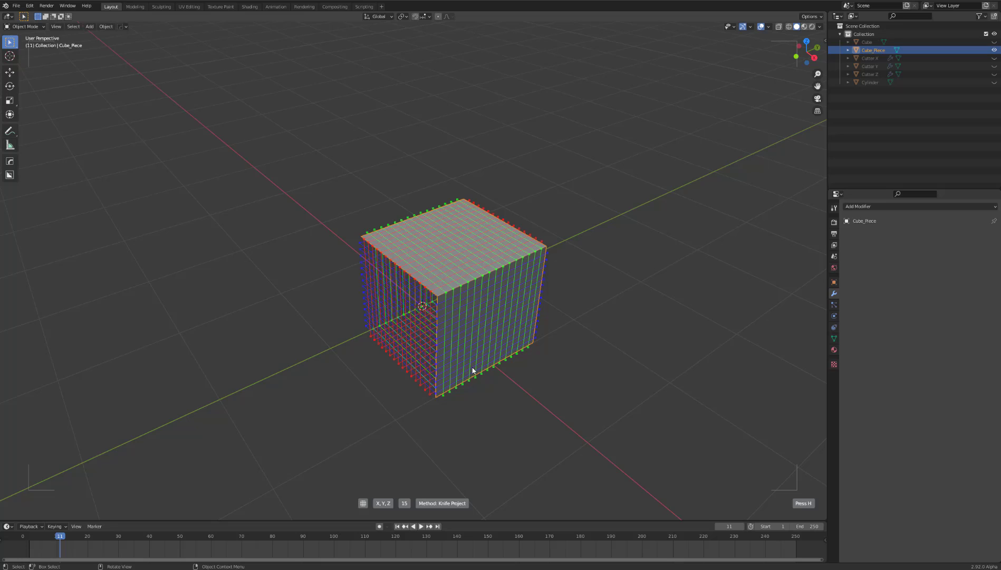
scroll(484, 349, down, 3)
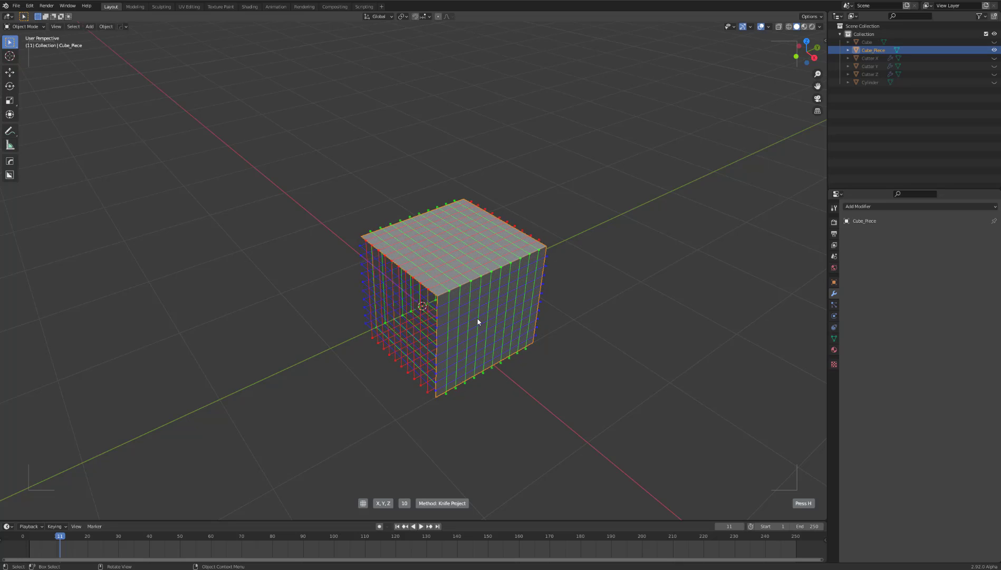
scroll(478, 321, down, 3)
scroll(478, 322, up, 3)
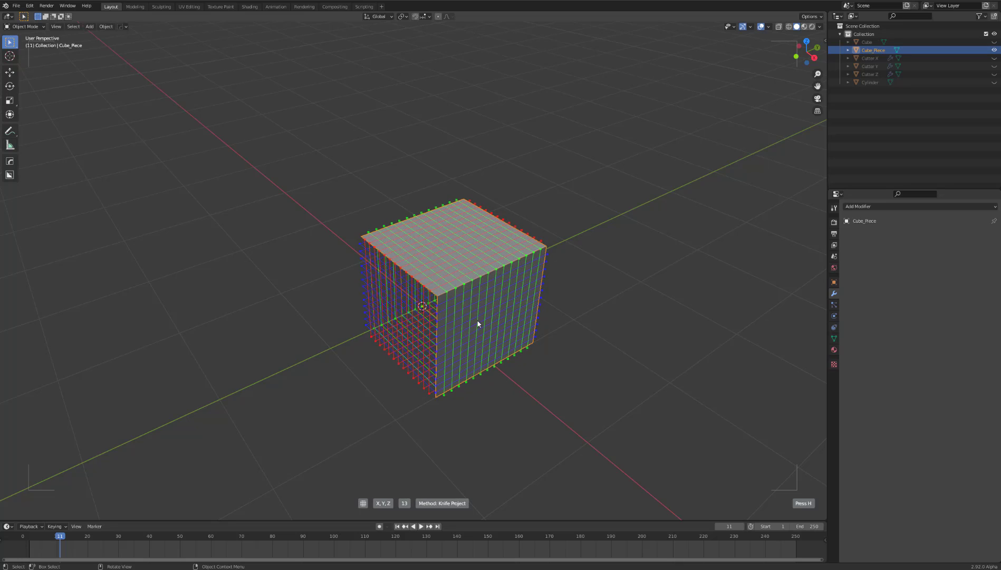
click(478, 323)
key(n)
key(p)
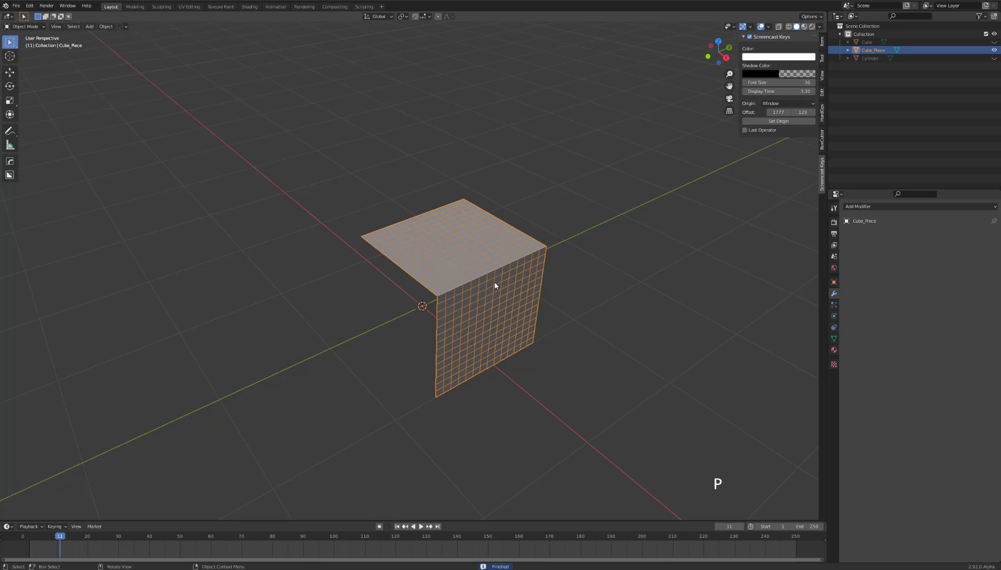
key(ctrl+z)
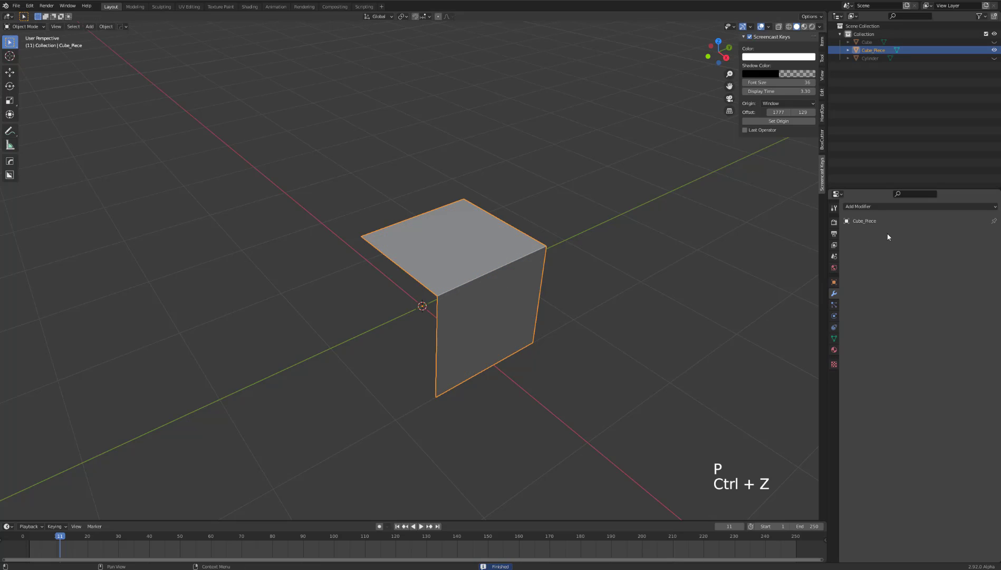
- Add a Simple Subdivision Surface modifier to Cube_Piece and adjust its viewport level
click(886, 207)
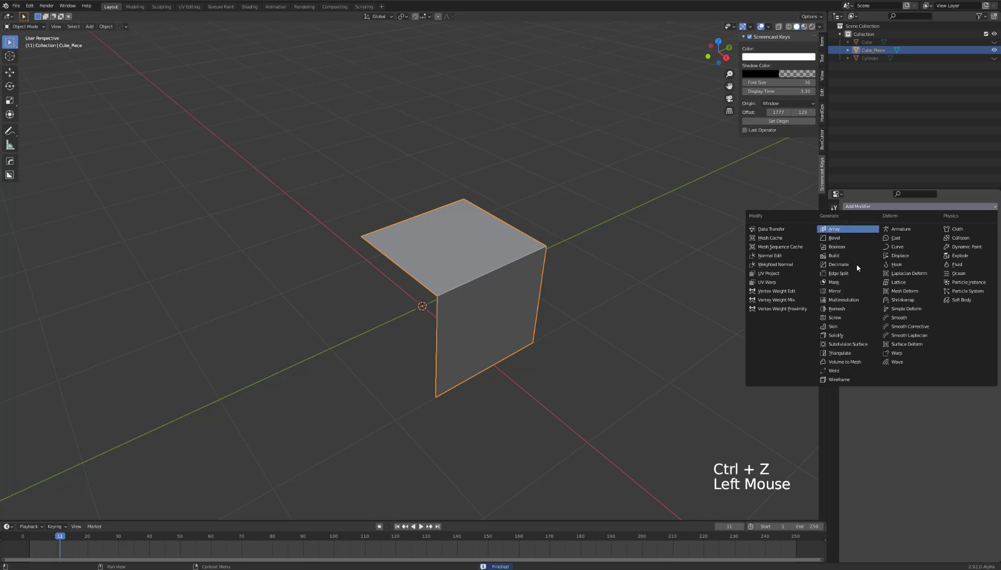
click(854, 344)
click(955, 248)
key(p)
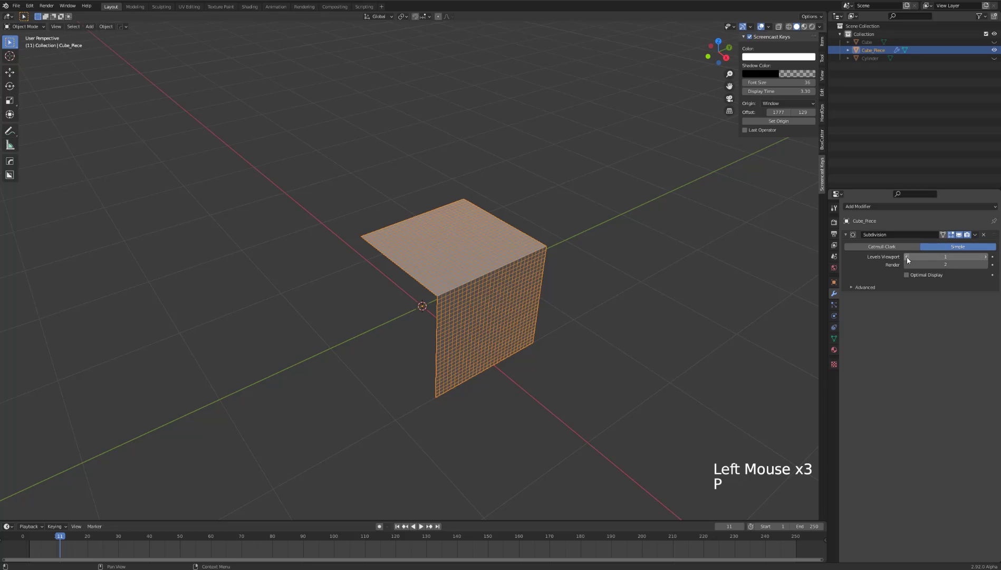
drag(941, 259, 923, 259)
click(986, 257)
click(906, 257)
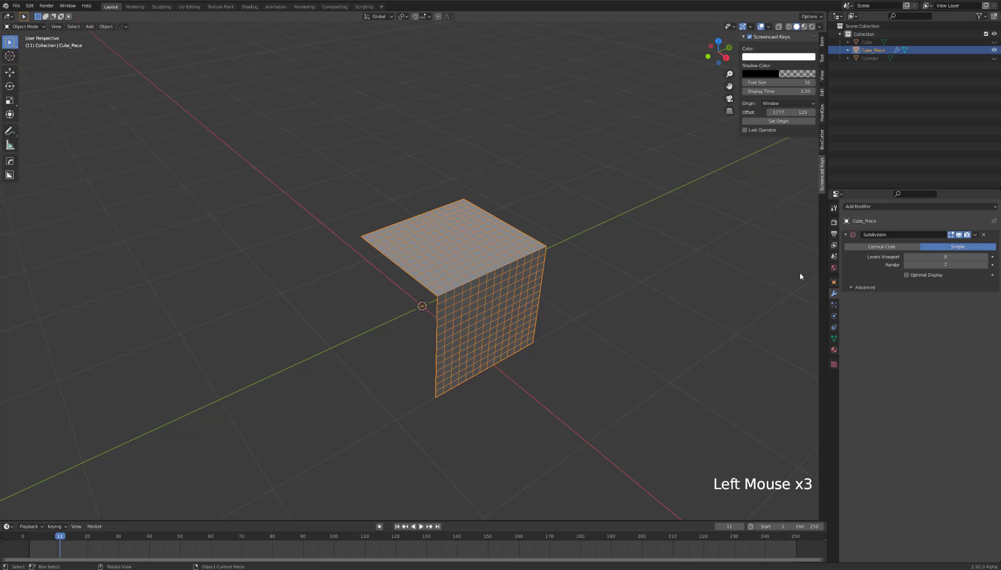
click(986, 256)
- Apply the Subdivision modifier and reselect Cube_Piece
click(976, 236)
click(940, 244)
click(542, 286)
click(507, 286)
- Add a HardOps Cloth modifier to Cube_Piece and play the simulation to inflate it
key(p)
key(q)
mouse_move(489, 262)
click(649, 271)
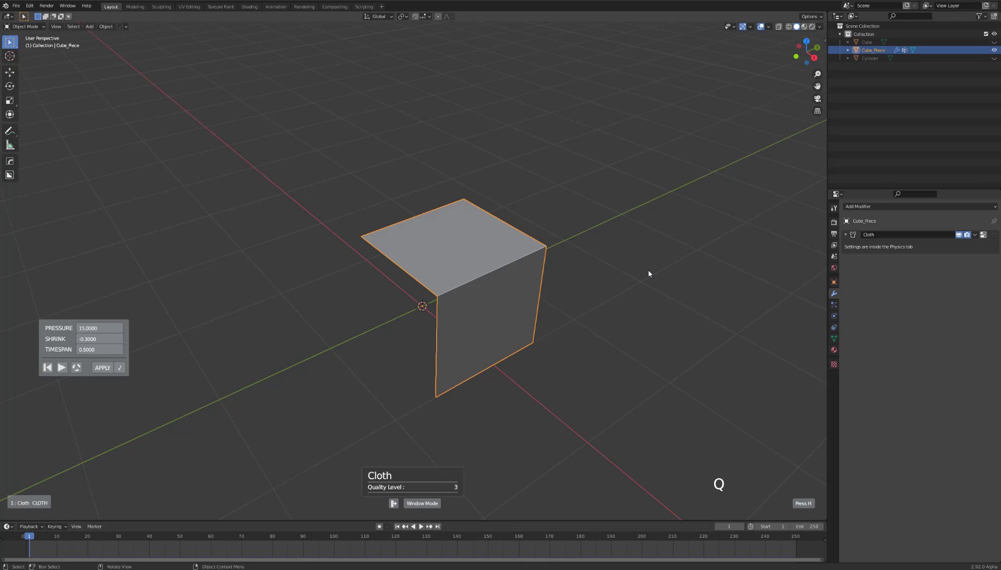
click(62, 368)
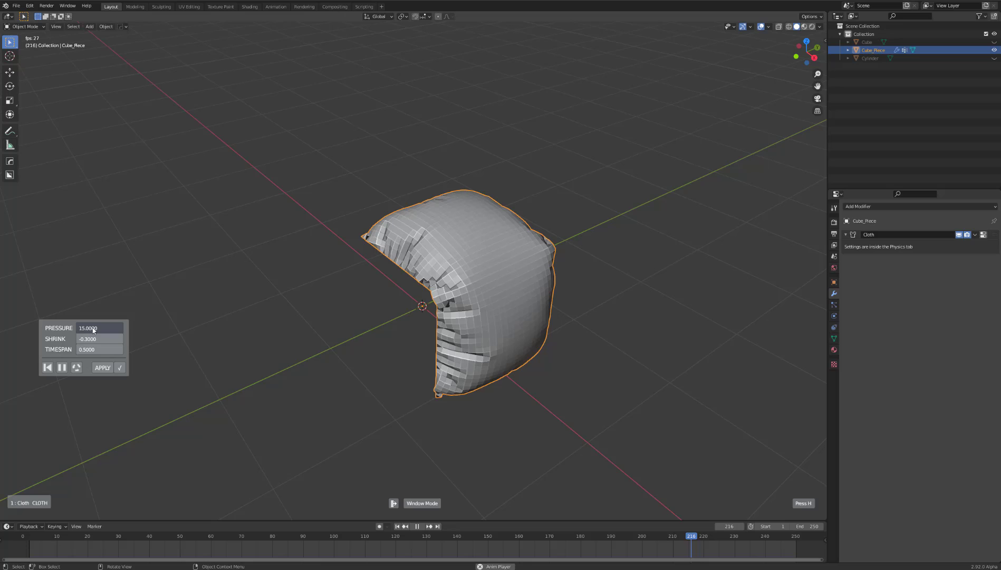
- Set the cloth HUD to pressure 1 and shrink -0.5, then apply the result
ctrl+scroll(93, 330, down, 4)
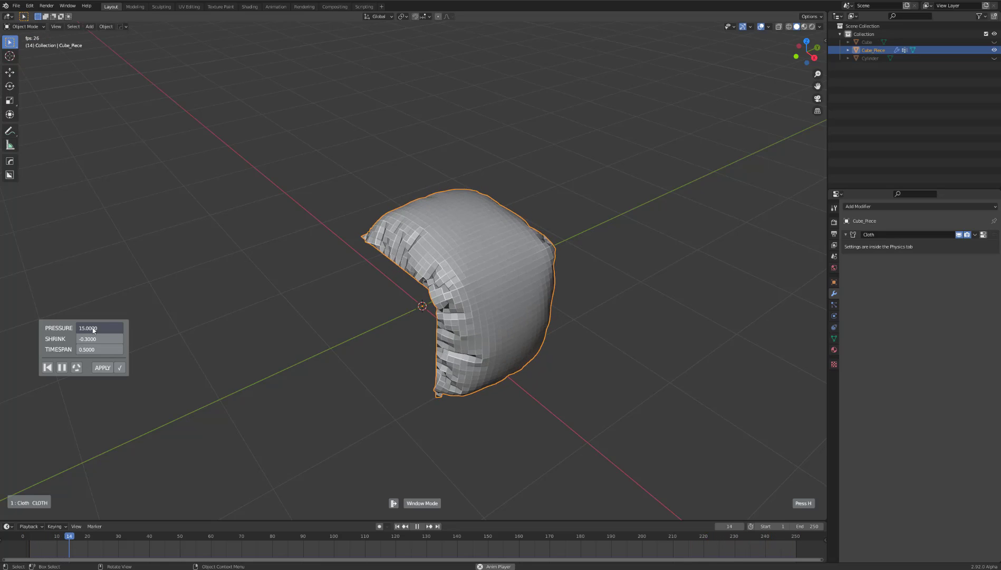
ctrl+scroll(93, 330, down, 15)
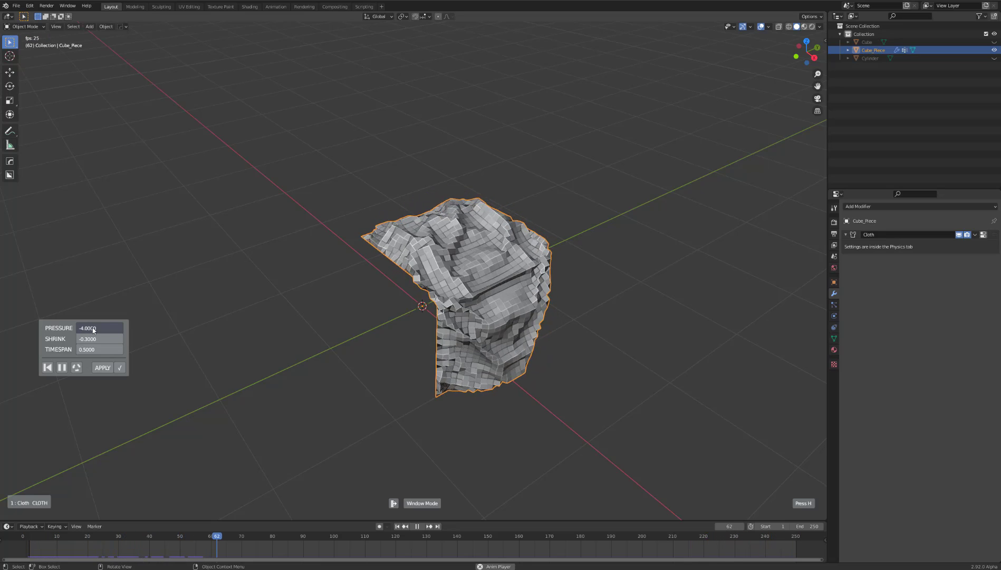
ctrl+scroll(93, 330, up, 9)
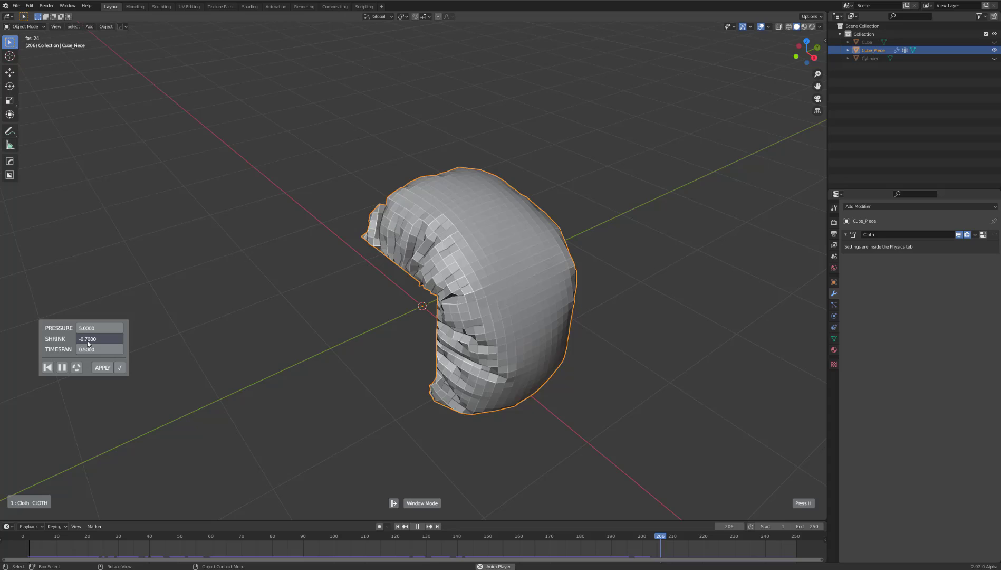
ctrl+scroll(87, 340, down, 1)
ctrl+scroll(87, 340, up, 6)
ctrl+scroll(87, 341, down, 4)
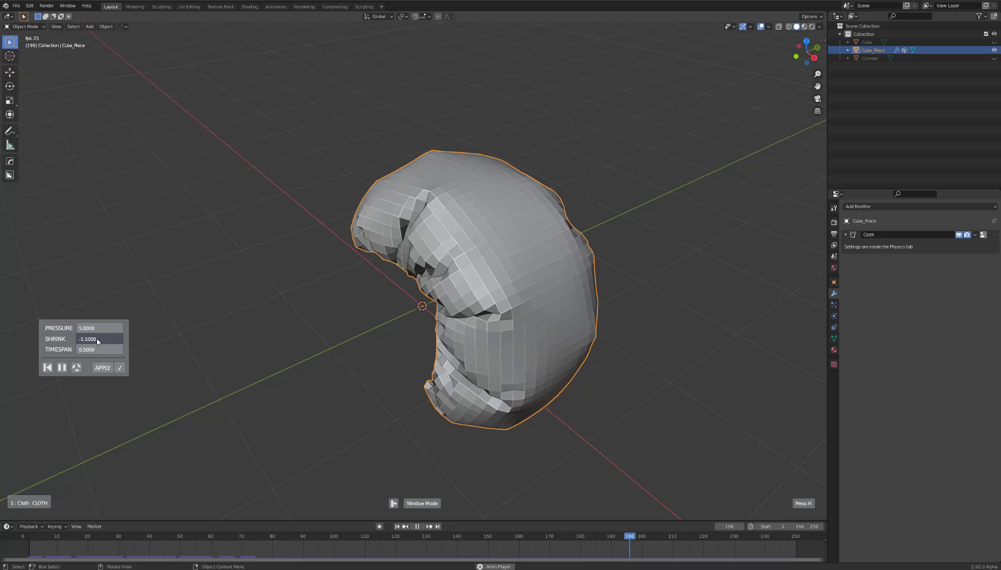
ctrl+scroll(96, 338, up, 6)
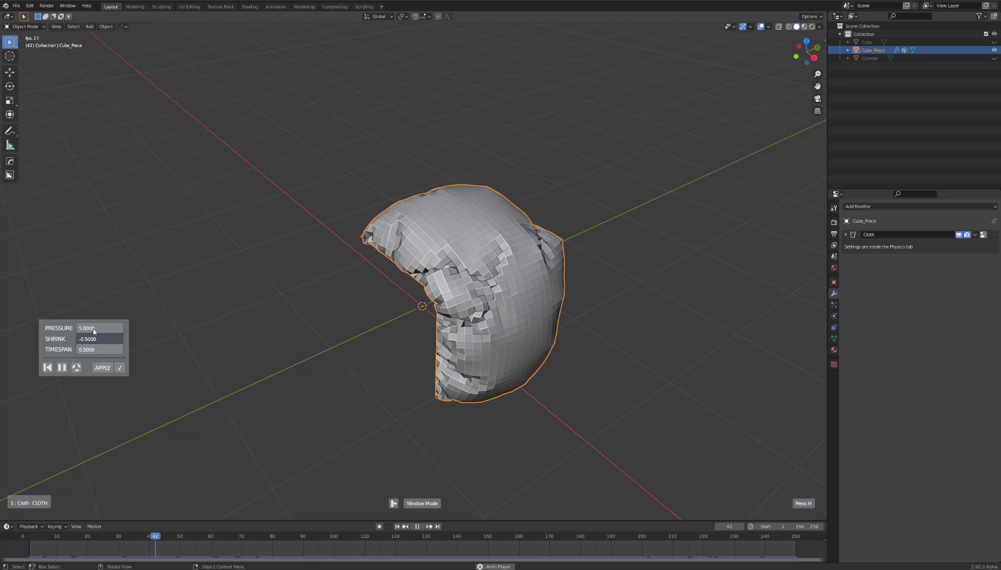
key(BackSpace)
ctrl+scroll(94, 330, up, 10)
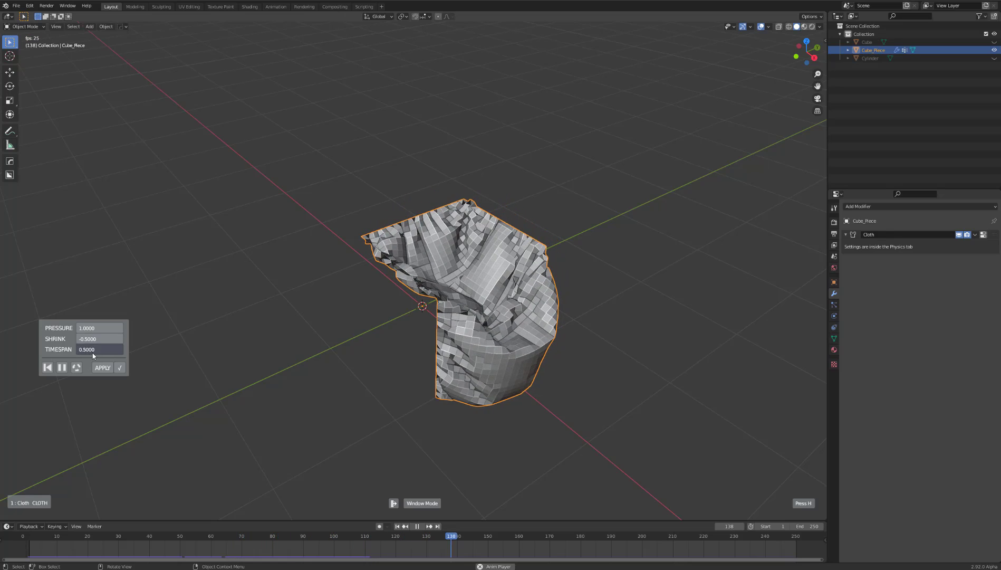
click(121, 370)
- Give the cloth piece a Subdivision Surface modifier with viewport level 2
middle_drag(525, 266, 591, 274)
click(868, 206)
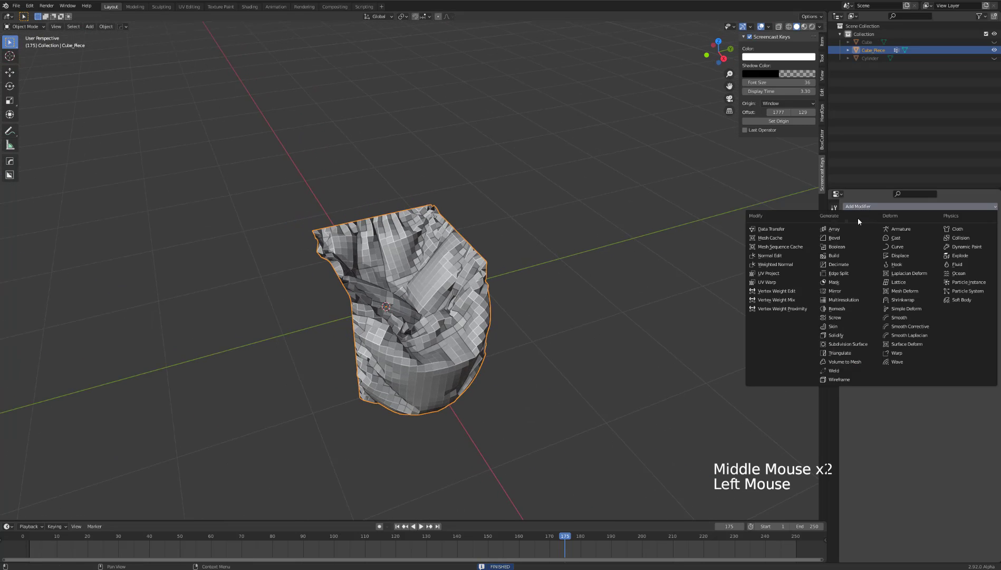
click(854, 344)
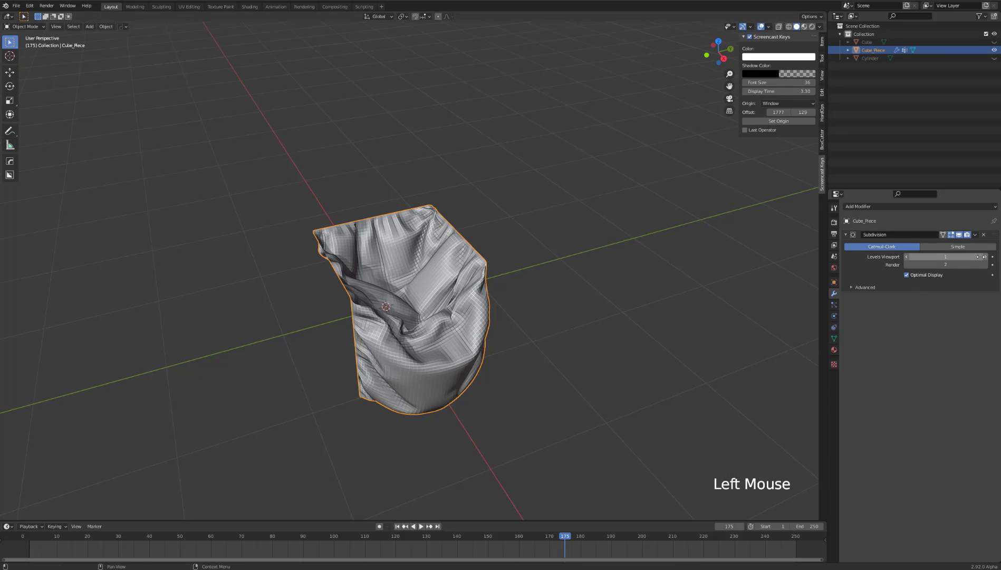
drag(946, 257, 955, 257)
middle_drag(443, 282, 425, 286)
click(438, 292)
- Unhide all objects and delete the Cube's top faces covering Cube_Piece
key(alt+h)
click(436, 311)
middle_drag(388, 306, 465, 289)
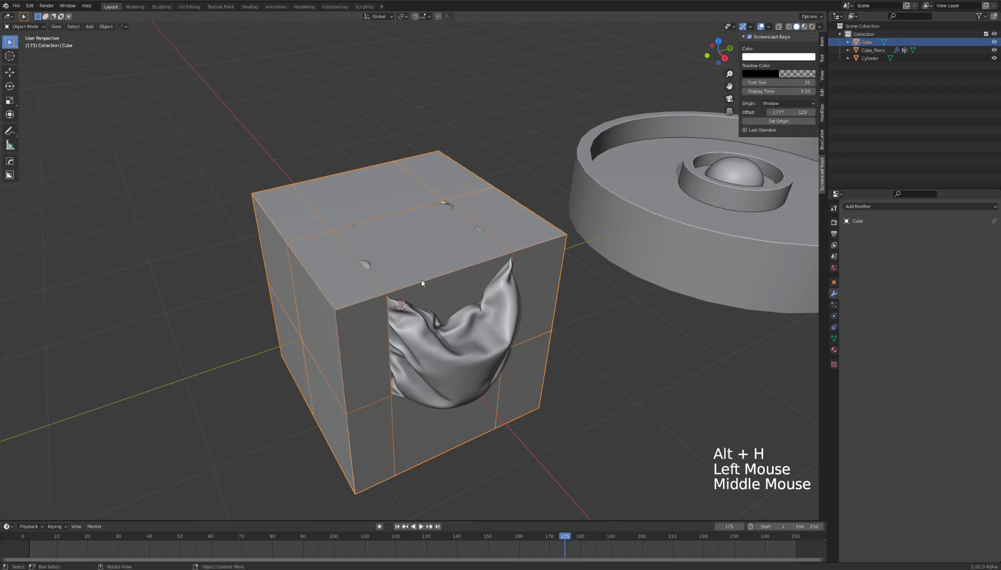
key(Tab)
key(x)
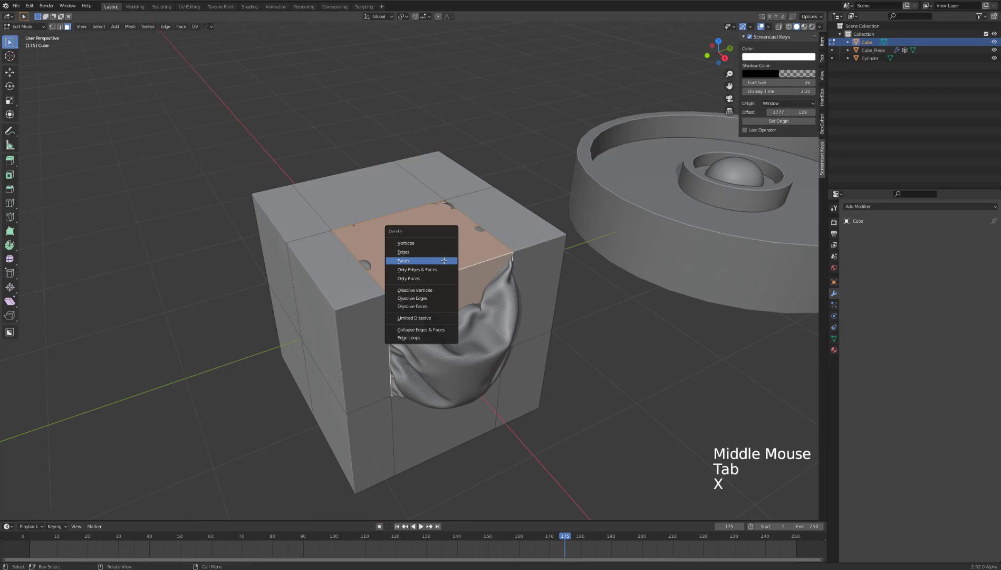
click(439, 261)
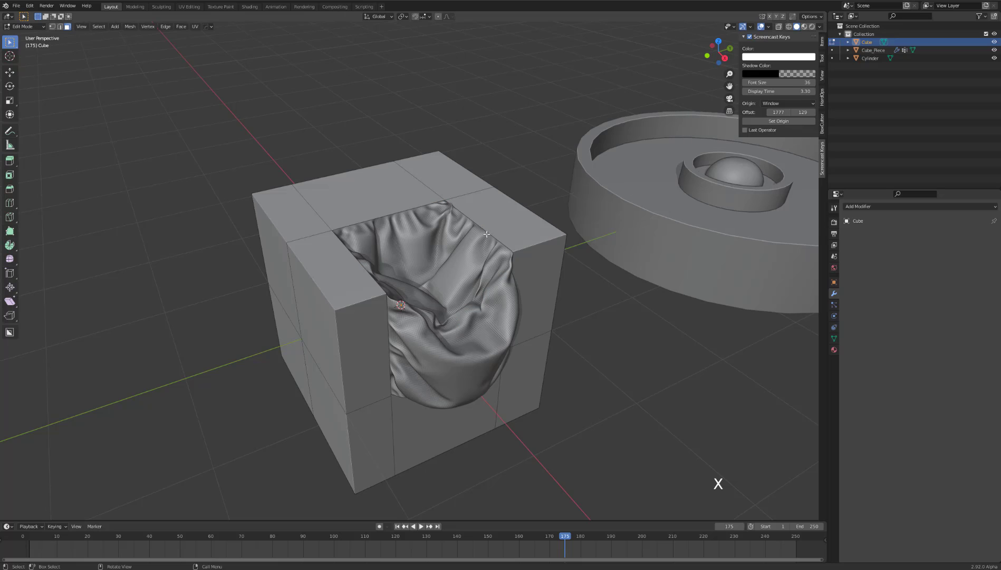
key(Tab)
click(549, 308)
- Toggle wireframe display, bring the cylinder into view, and select it
key(p)
scroll(537, 307, down, 3)
middle_drag(537, 305, 412, 303)
shift+middle_drag(412, 303, 395, 301)
scroll(394, 298, up, 2)
click(358, 305)
- Extract the cylinder's recessed floor faces into a new Cylinder_Piece and select it
key(p)
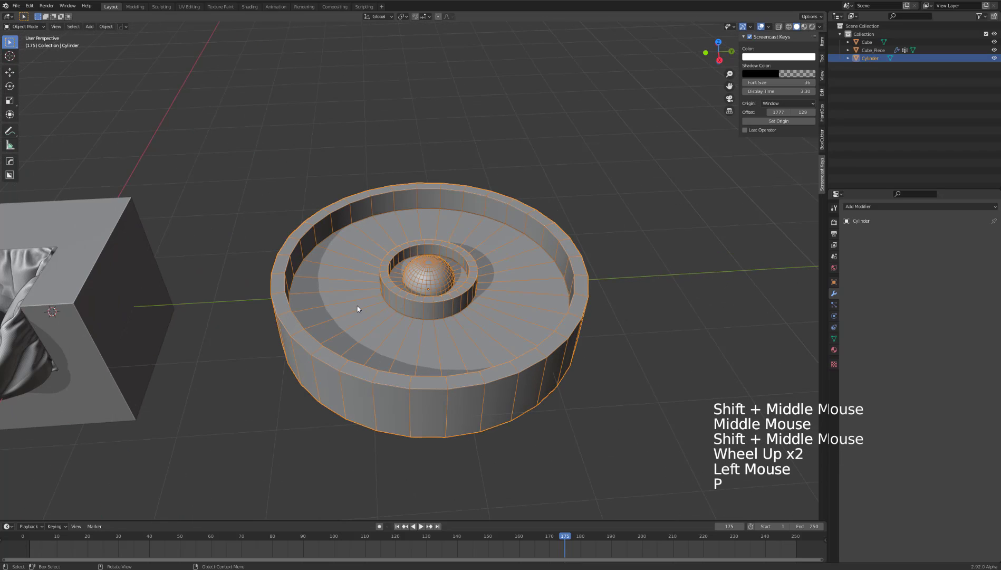
key(Tab)
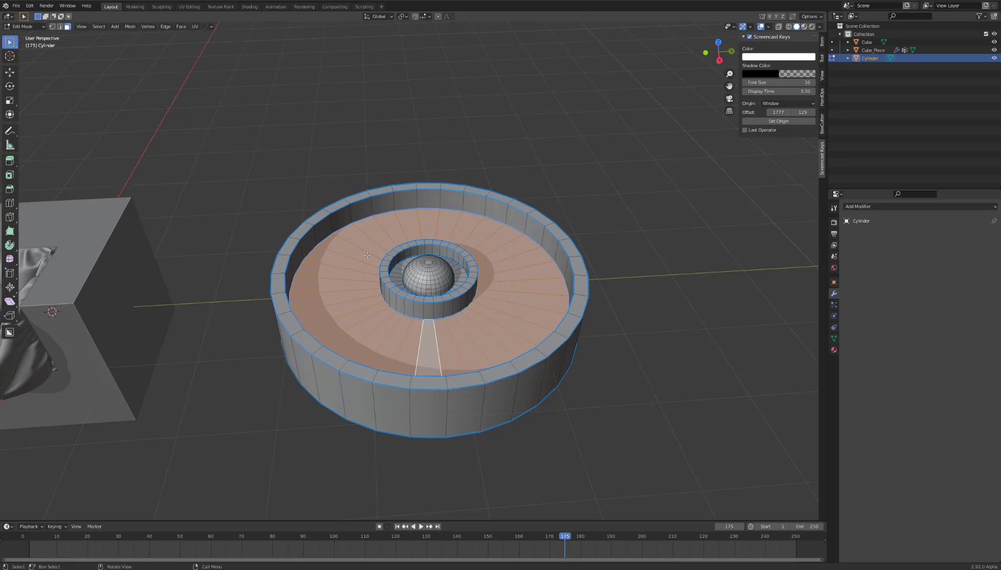
key(q)
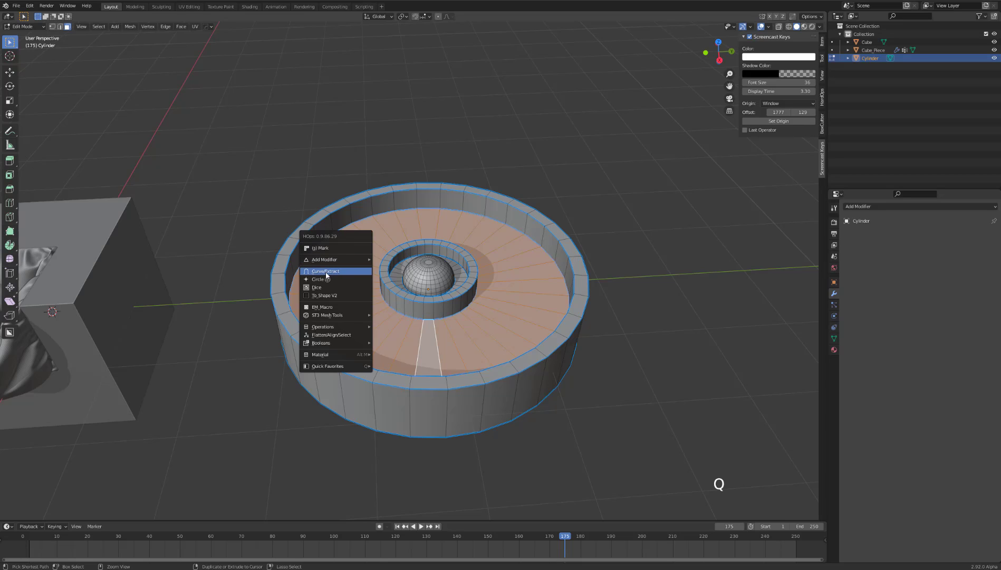
click(316, 272)
key(Tab)
key(Tab)
click(349, 236)
click(368, 254)
- Hide everything except Cylinder_Piece and bring up the HardOps menu
key(shift+h)
key(p)
key(p)
key(p)
key(q)
mouse_move(362, 296)
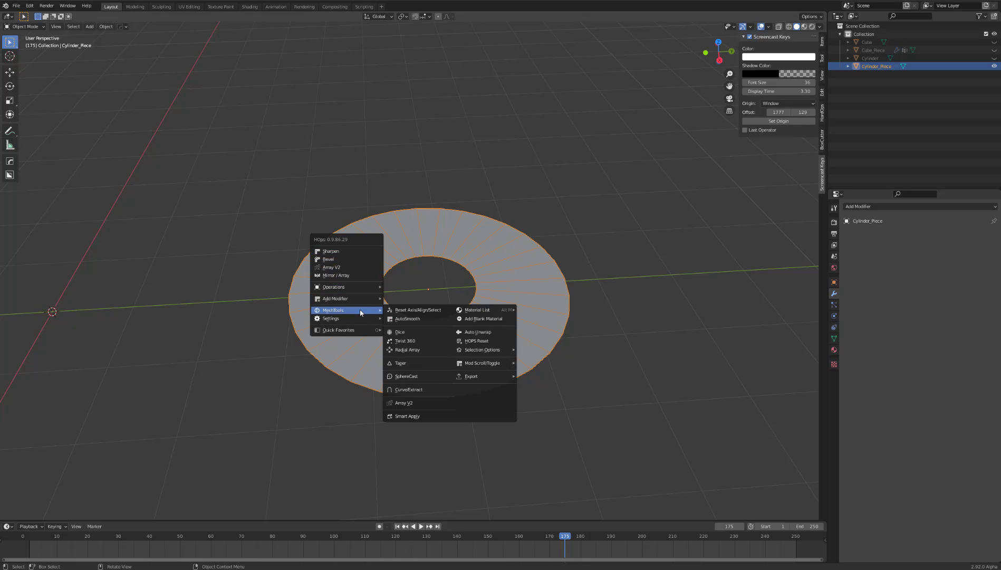
ctrl+click(403, 332)
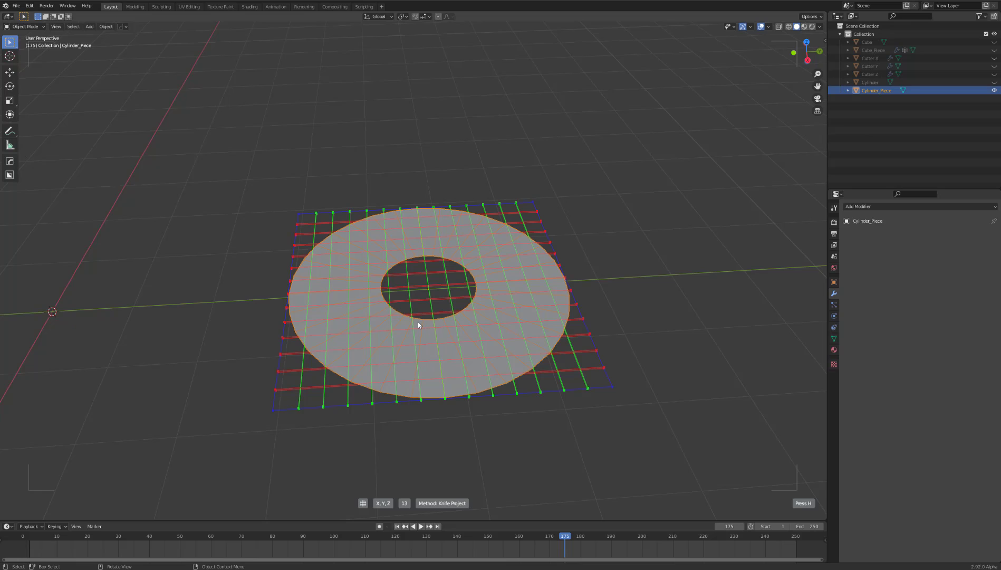
scroll(418, 322, up, 3)
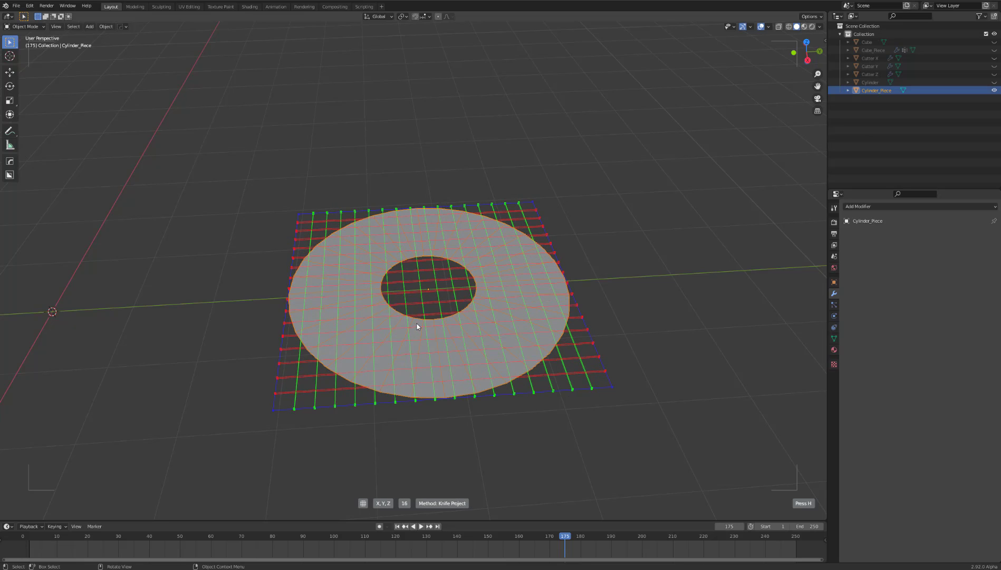
scroll(418, 325, up, 4)
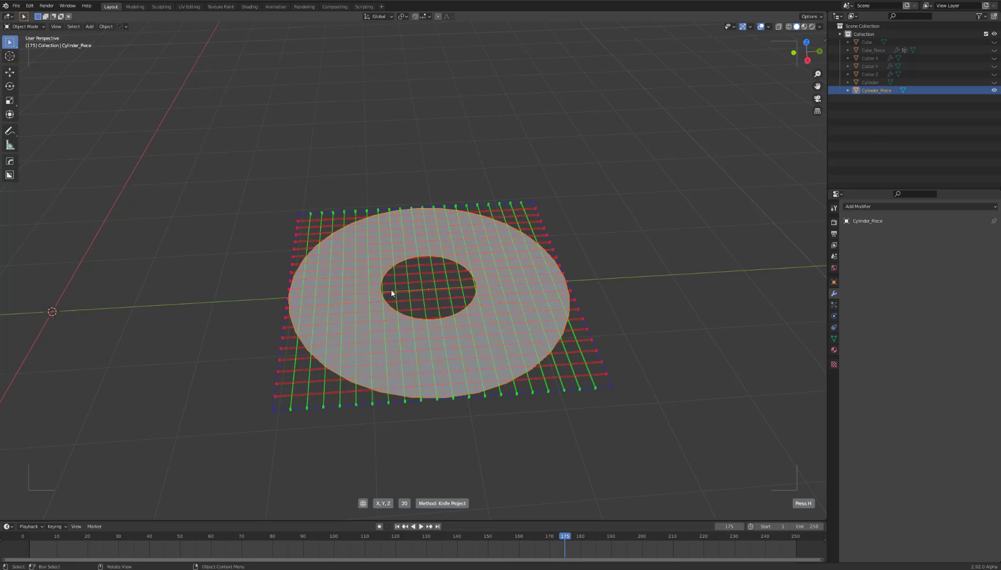
click(582, 264)
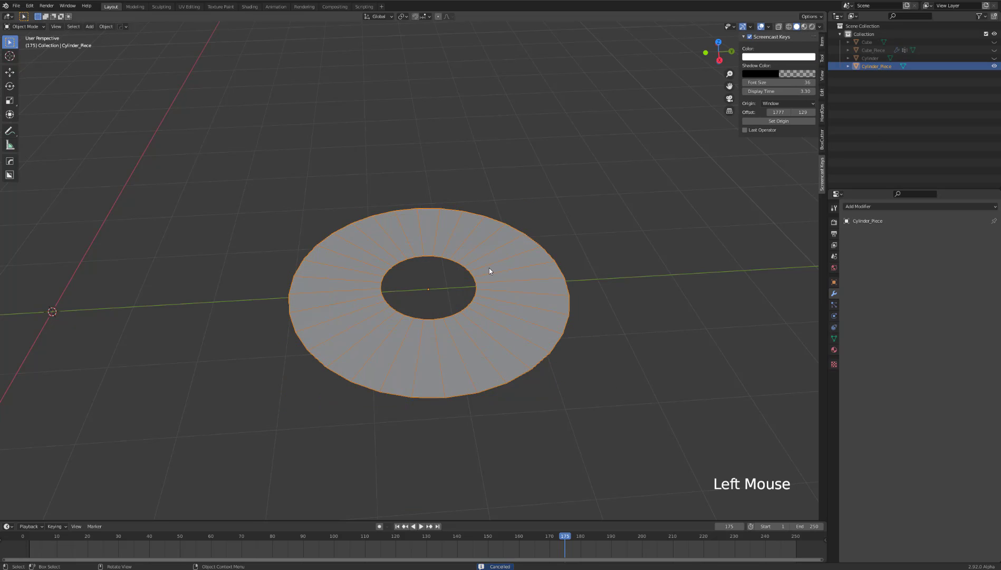
- Add nine concentric loop cuts across the Cylinder_Piece ring in edge mode
mouse_move(489, 268)
middle_down()
mouse_move(489, 279)
mouse_move(474, 281)
middle_up()
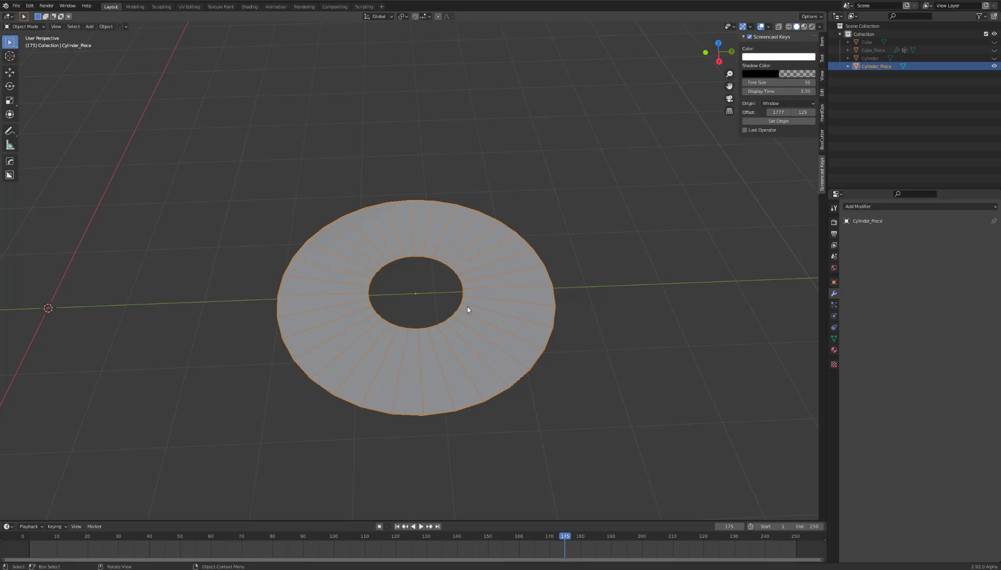
key(Tab)
key(2)
click(439, 366)
key(ctrl+r)
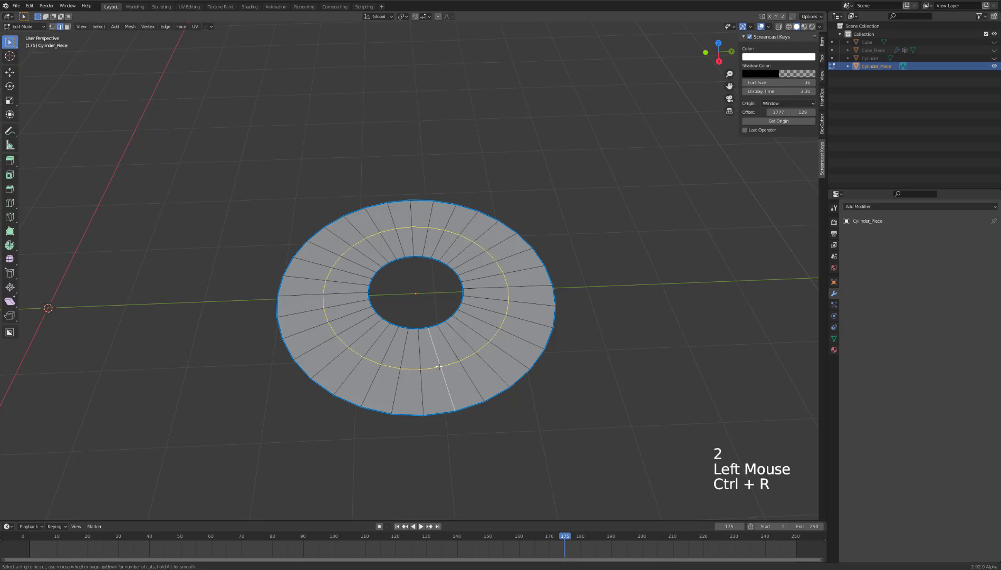
scroll(439, 366, up, 8)
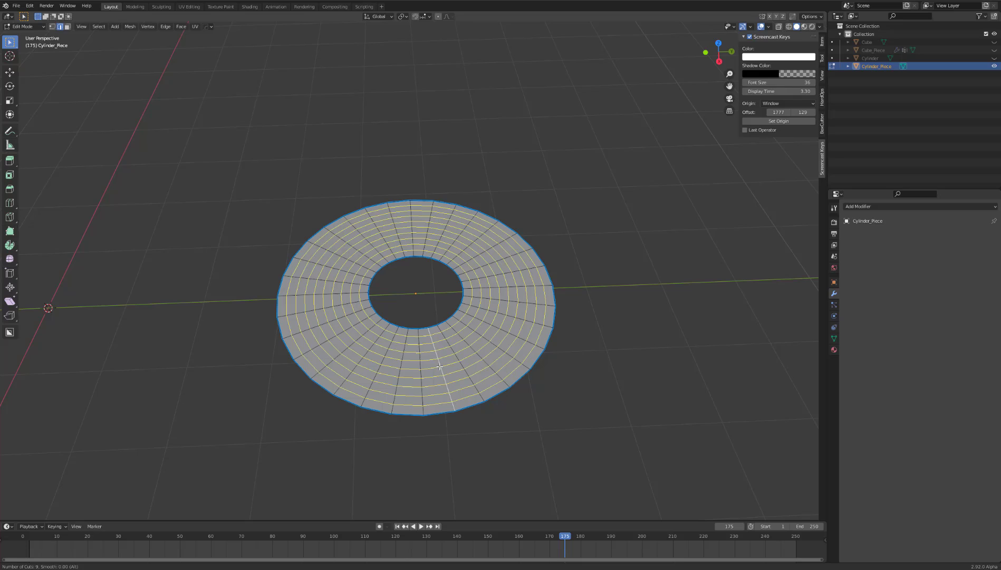
scroll(439, 367, down, 1)
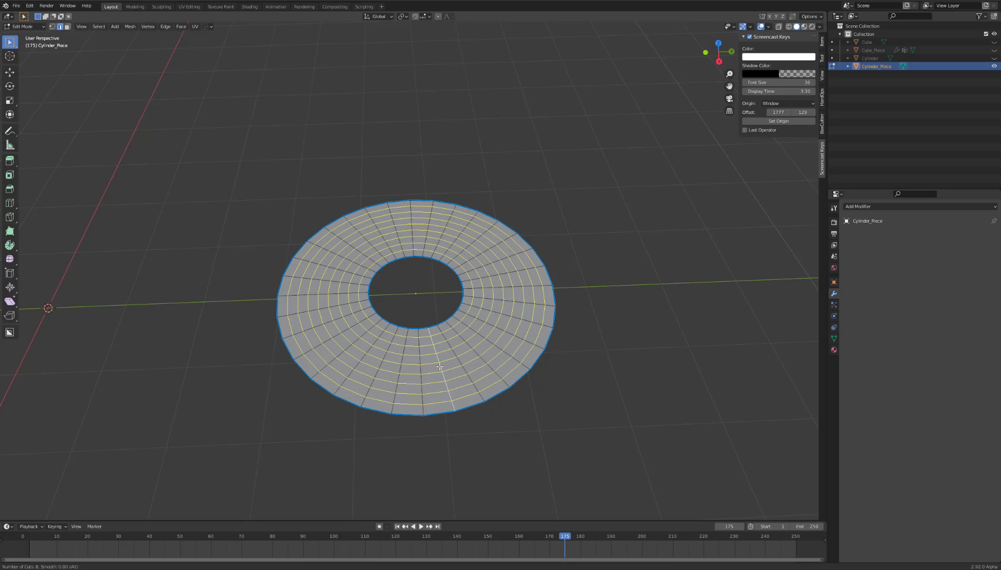
scroll(439, 366, up, 1)
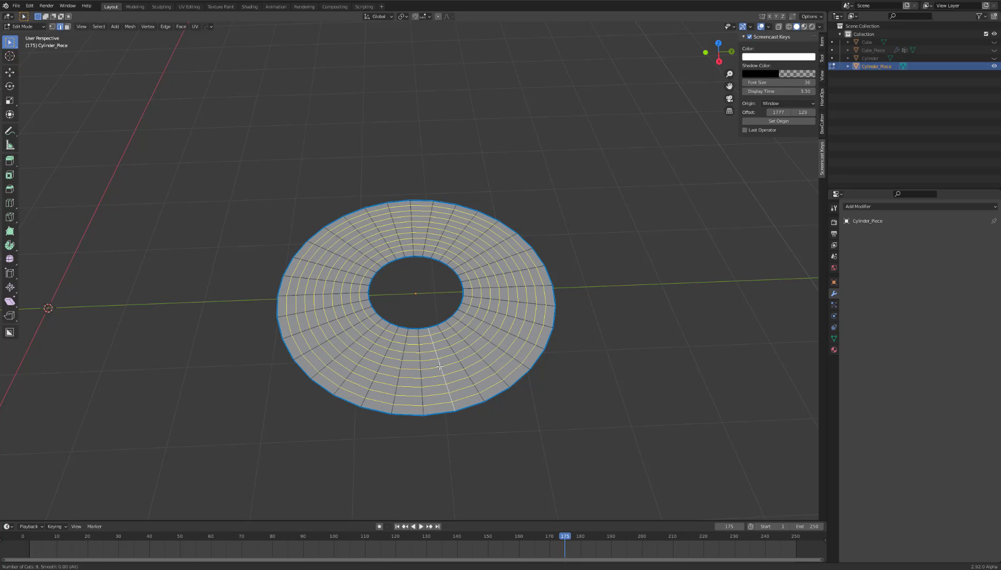
click(439, 366)
click(617, 342)
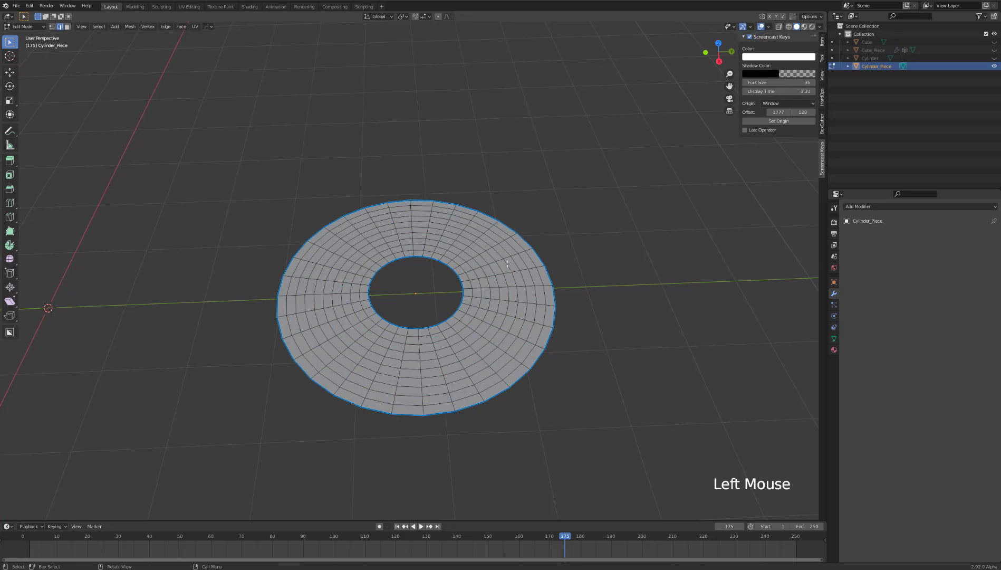
key(Tab)
- Add a Cloth modifier to the ring and play the simulation
key(q)
mouse_move(469, 251)
click(633, 262)
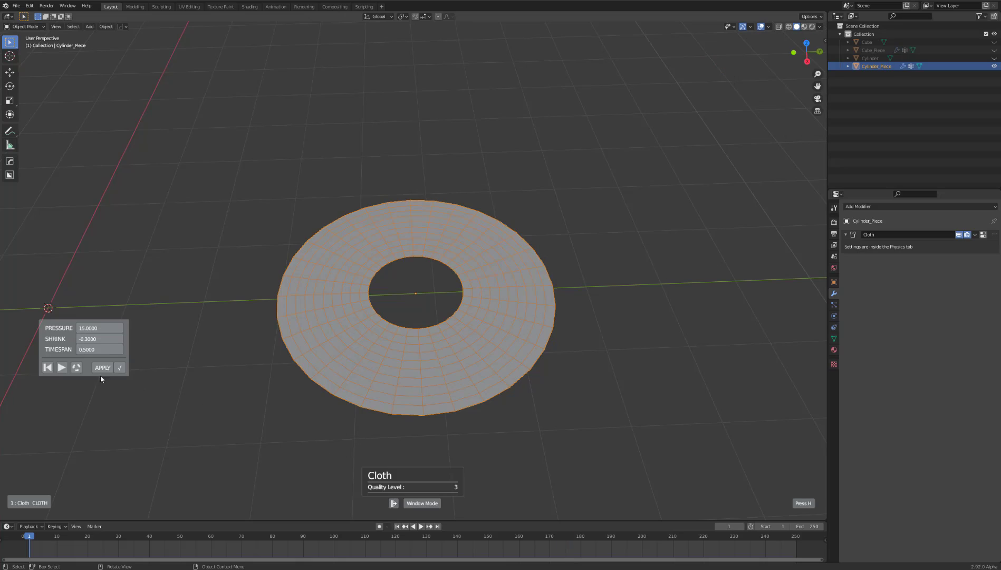
click(62, 367)
- Inflate the cloth with pressure 10 and shrink -0.3, then apply the result
scroll(94, 330, down, 3)
scroll(95, 334, down, 2)
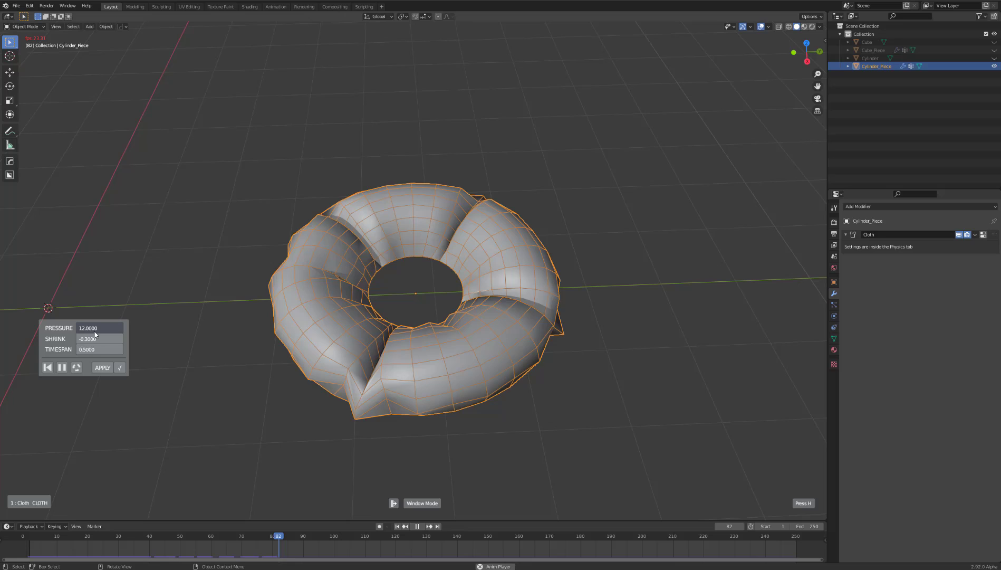
scroll(93, 340, down, 2)
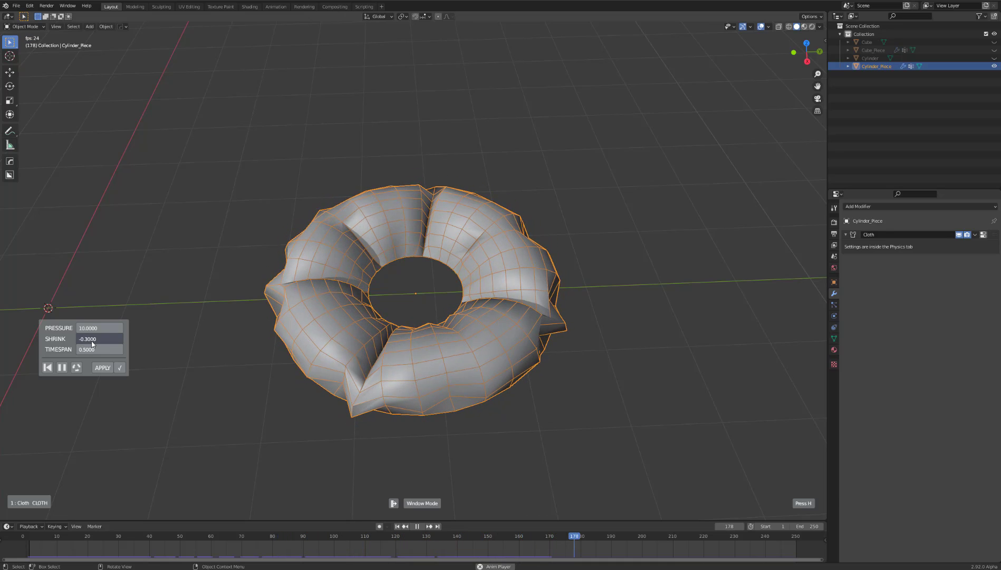
scroll(93, 340, up, 2)
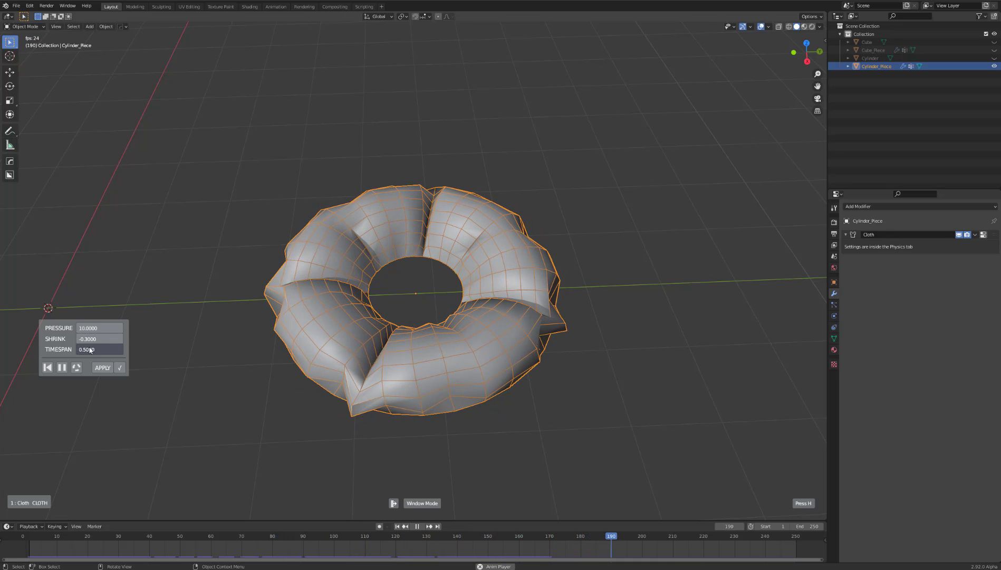
click(122, 366)
- Unhide the cube and cylinder, then give the ring a level-2 Subdivision modifier
key(alt+h)
click(220, 289)
click(286, 286)
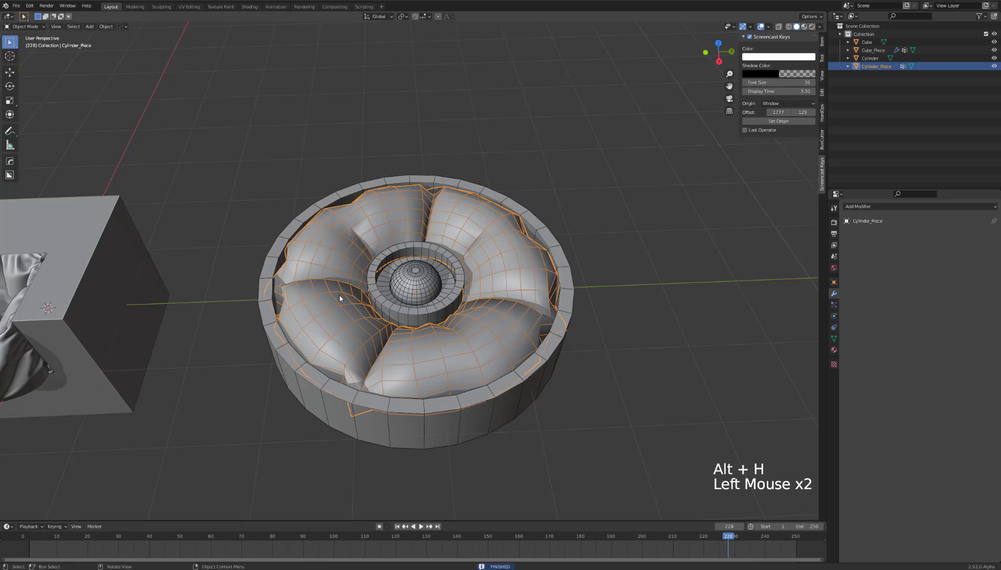
key(ctrl+2)
- Toggle the wireframe display and orbit out to view the ring, cylinder and cube
click(624, 255)
key(p)
click(506, 279)
key(p)
scroll(559, 274, down, 3)
mouse_move(560, 279)
middle_down()
mouse_move(568, 277)
mouse_move(551, 277)
mouse_move(577, 284)
middle_up()
click(579, 283)
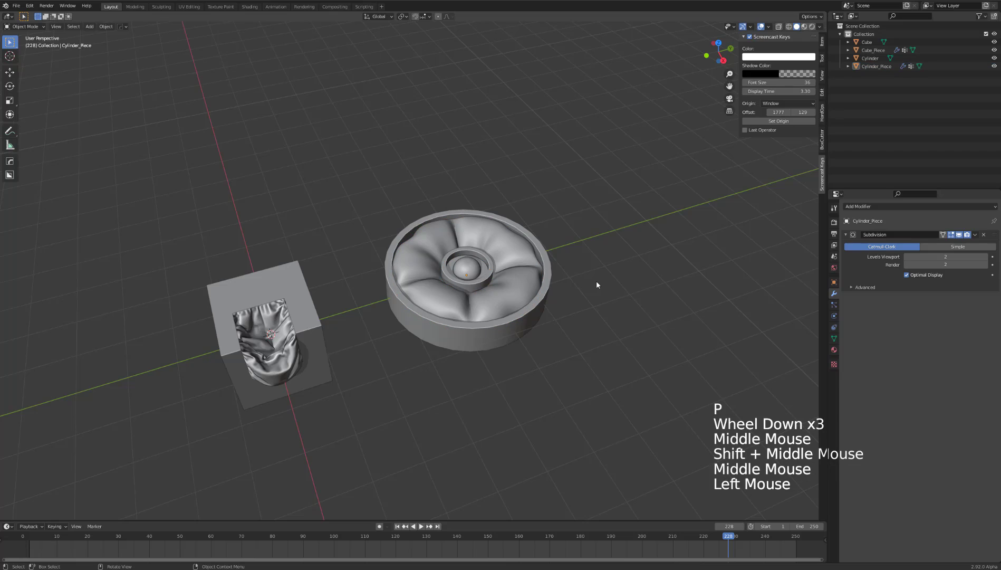